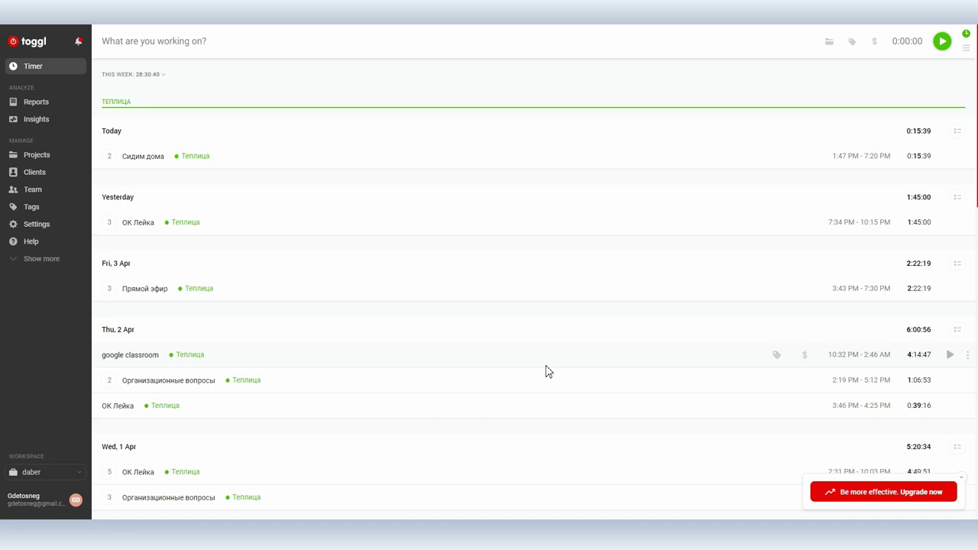
# Rerun and stop the Сидим дома timer, giving today's group three entries totalling 0:15:46.
pyautogui.click(948, 156)
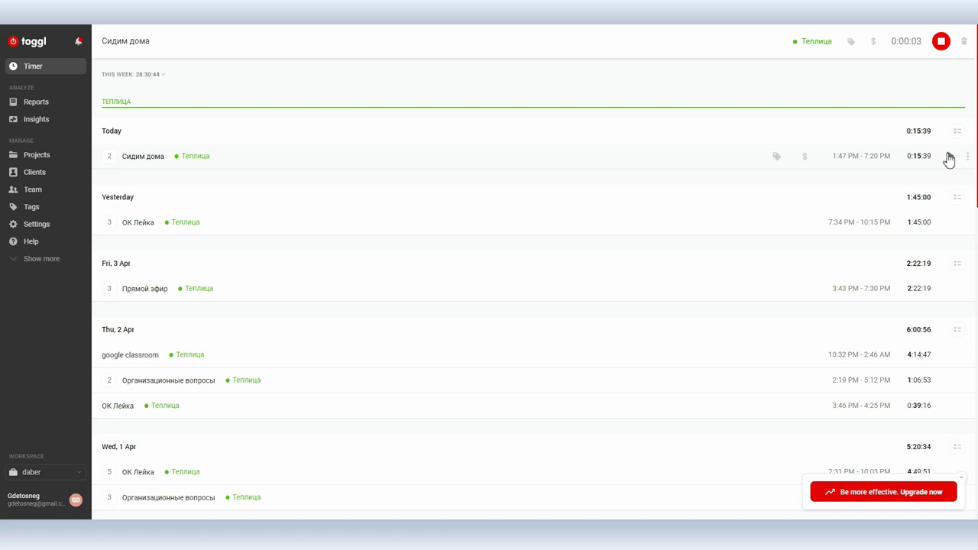
pyautogui.click(941, 43)
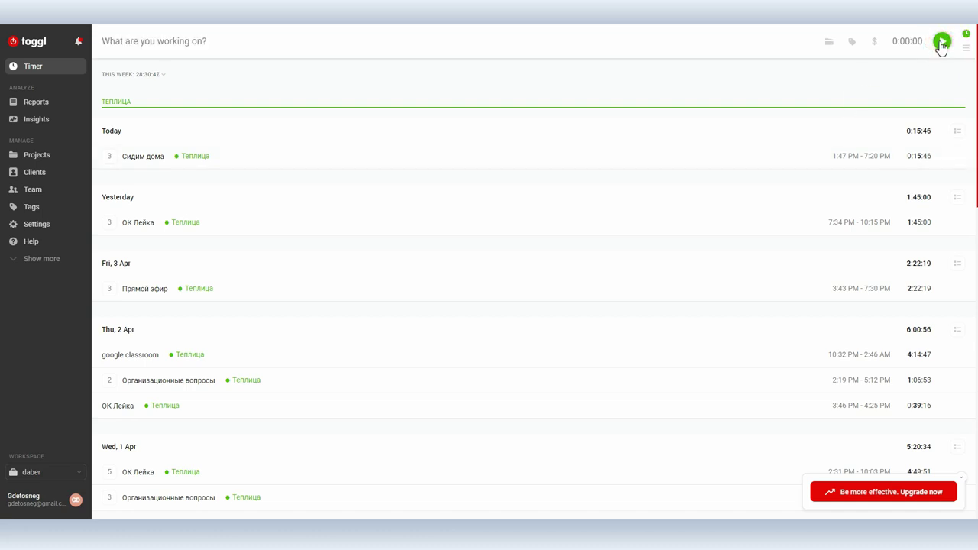
pyautogui.click(112, 159)
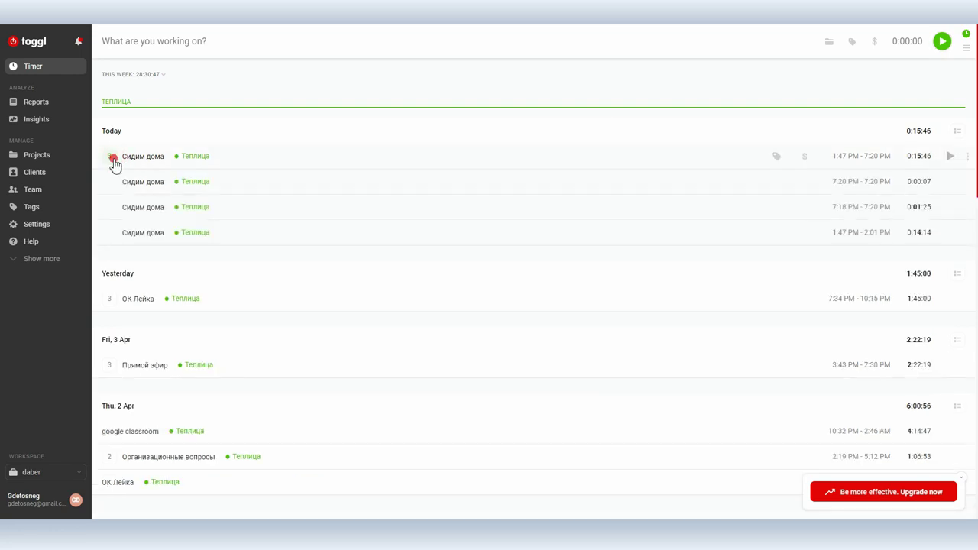
pyautogui.click(113, 161)
pyautogui.click(200, 40)
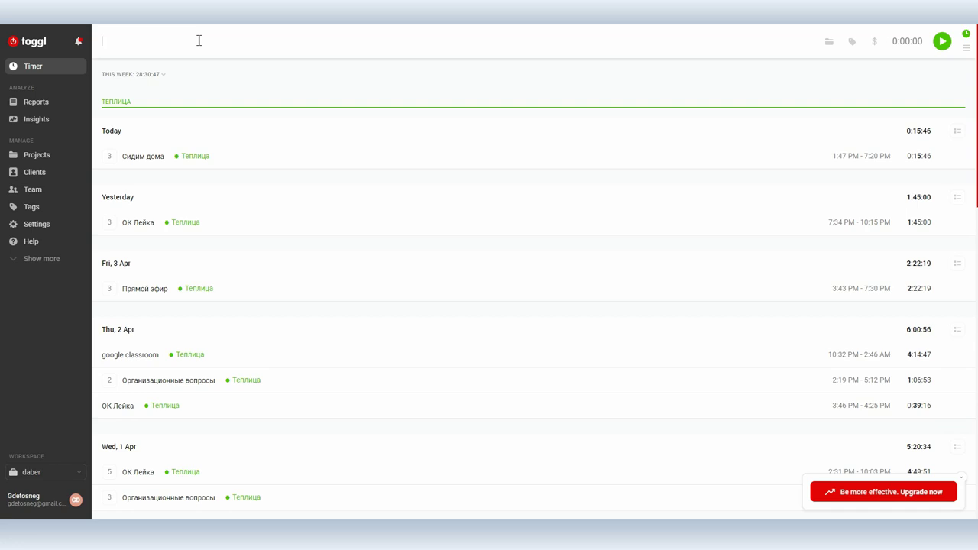
# Start an 'Asana' timer under the Теплица project and view this week's summary report (28:30:47).
pyautogui.write('Asana')
pyautogui.click(829, 41)
pyautogui.scroll(-1, 782, 130)
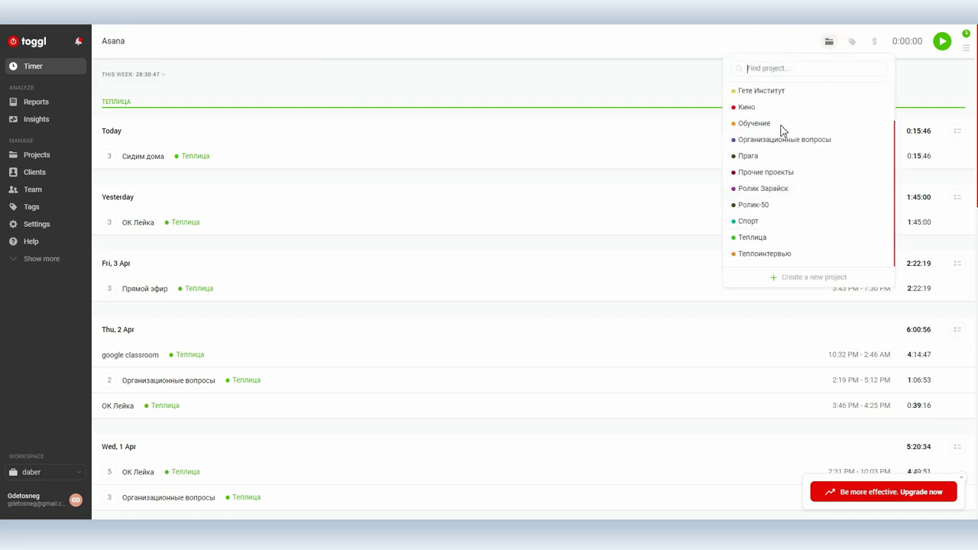
pyautogui.click(765, 237)
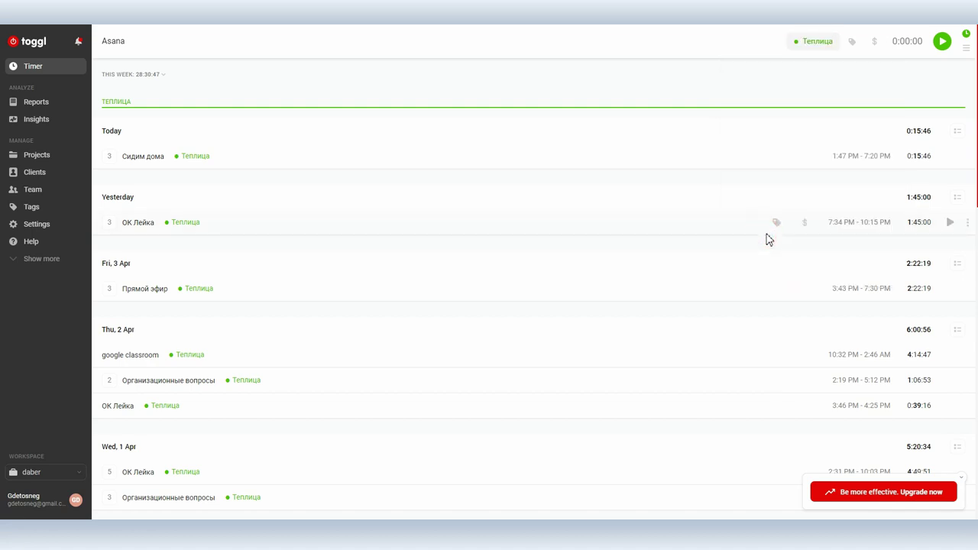
pyautogui.click(943, 42)
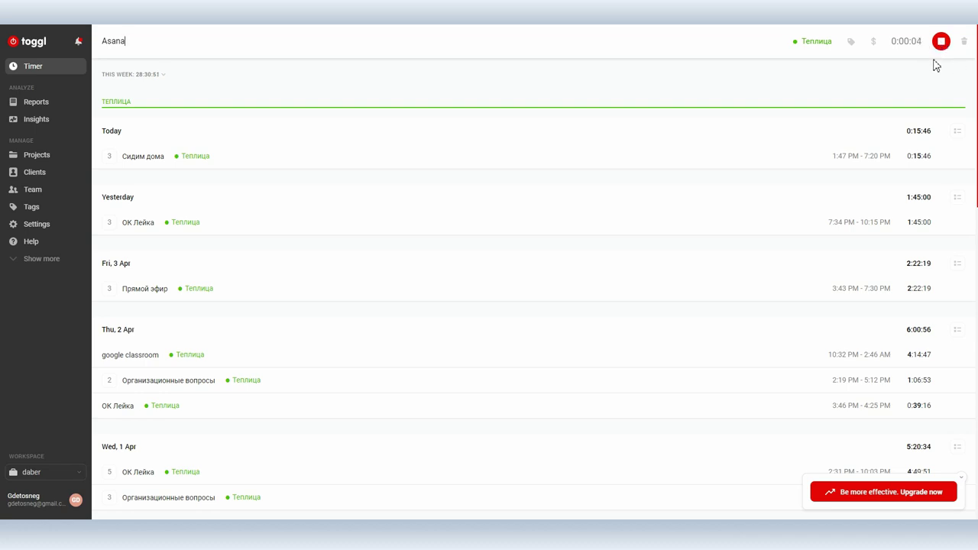
pyautogui.click(49, 111)
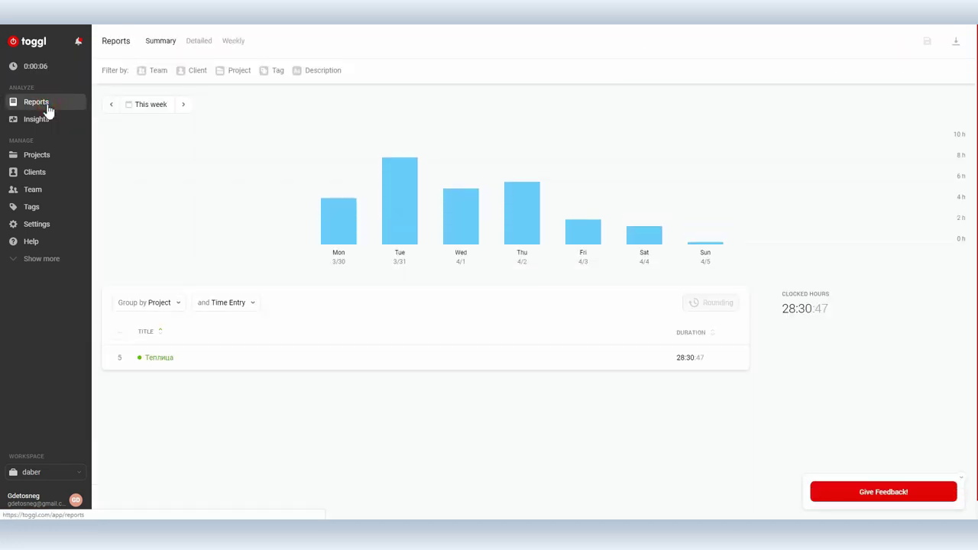
# Page the summary report back to 24 Feb – 01 Mar, then stop the Asana timer at 0:00:35.
pyautogui.click(108, 107)
pyautogui.click(108, 107)
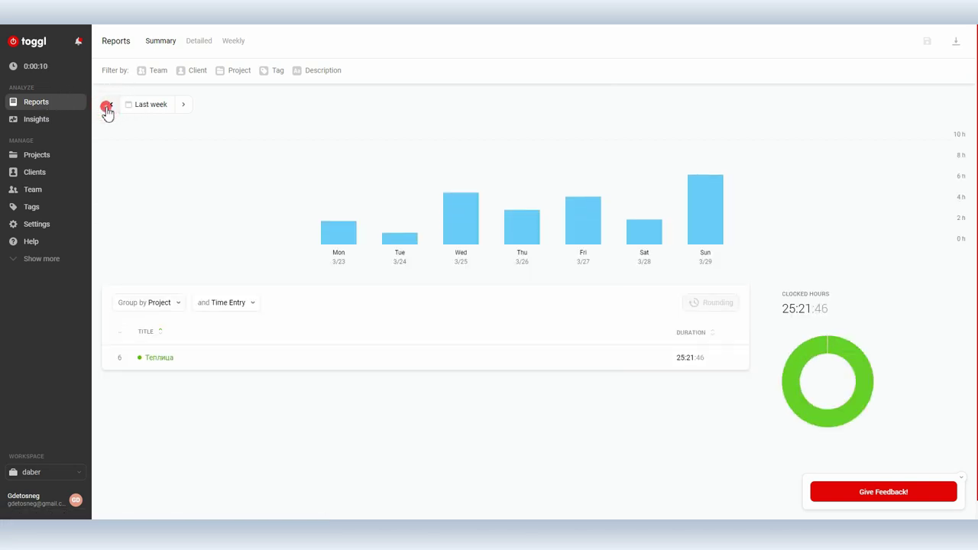
pyautogui.click(109, 108)
pyautogui.click(109, 108)
pyautogui.click(110, 106)
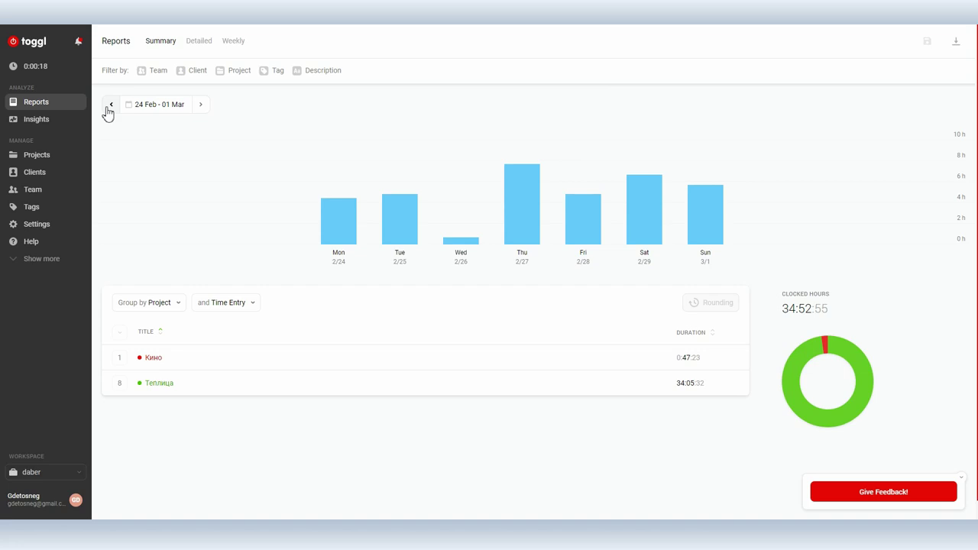
pyautogui.click(40, 66)
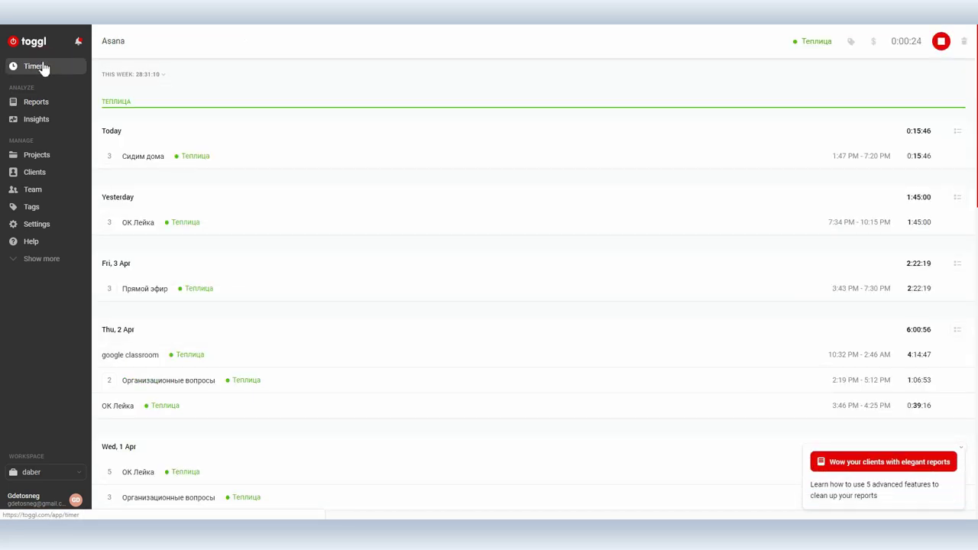
pyautogui.click(941, 41)
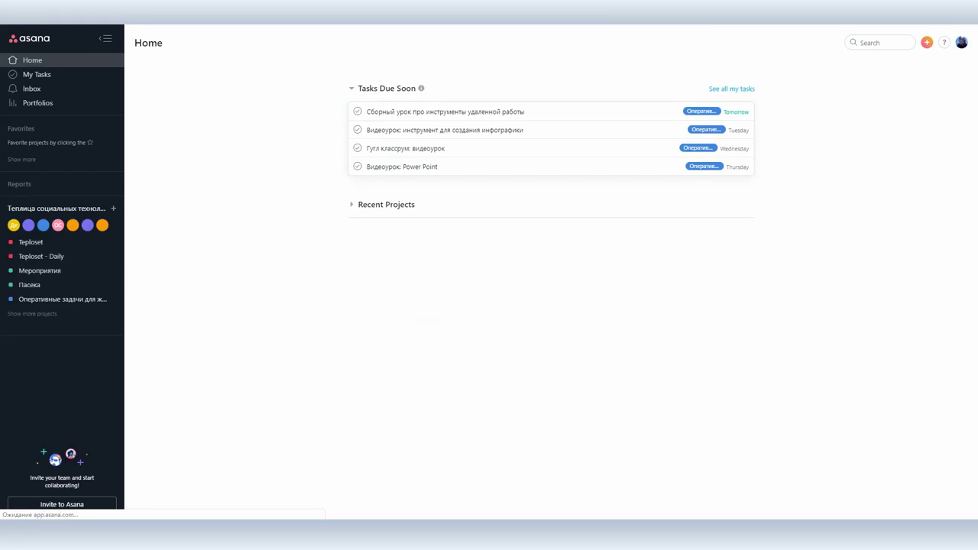
# View My Tasks as a March calendar, draft and discard a comment on the Гугл-календарь task, then switch to list view.
pyautogui.click(32, 76)
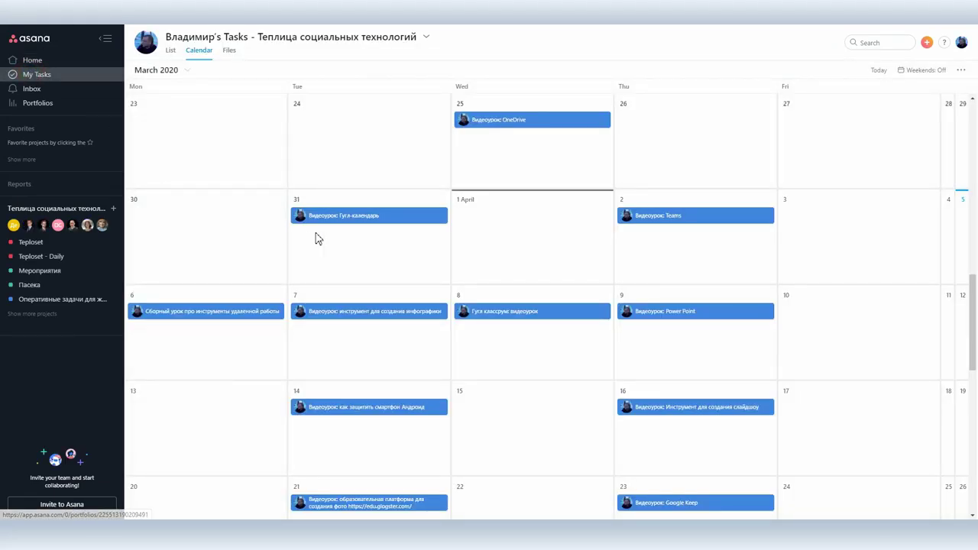
pyautogui.click(323, 224)
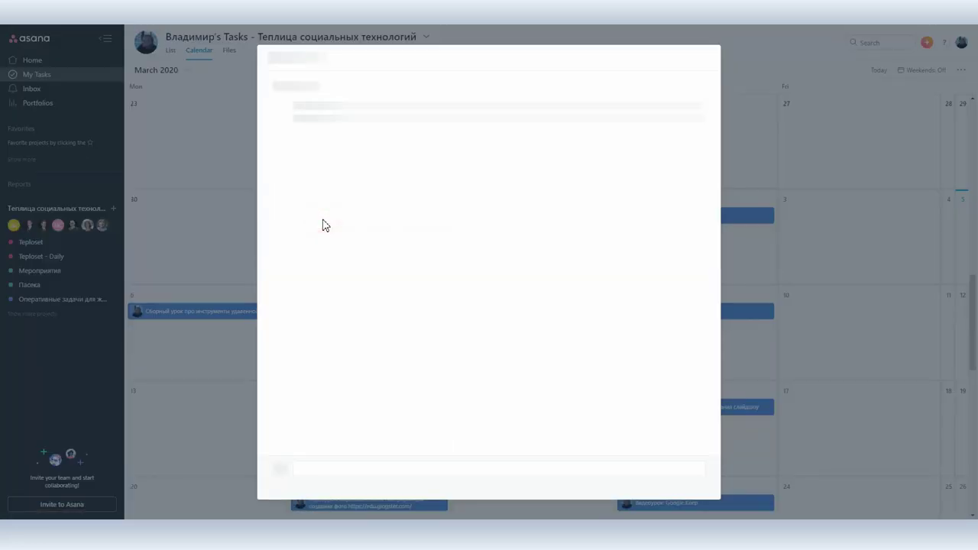
pyautogui.click(418, 461)
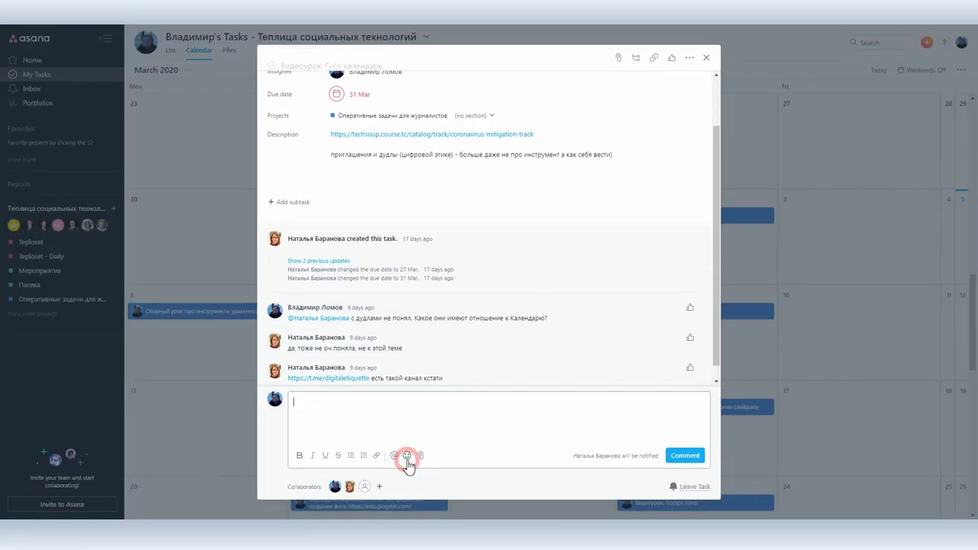
pyautogui.write('@Ната')
pyautogui.press('Return')
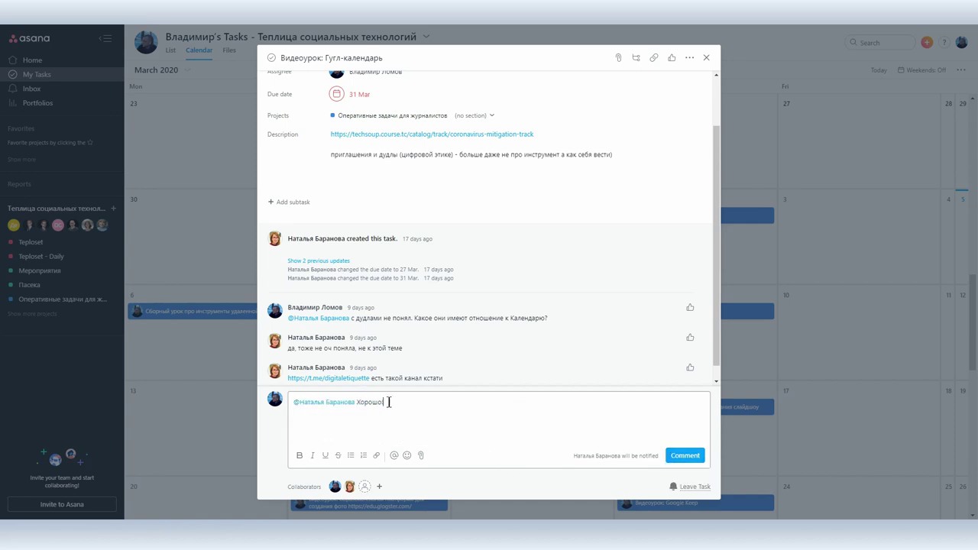
pyautogui.moveTo(393, 400); pyautogui.dragTo(187, 394)
pyautogui.press('BackSpace')
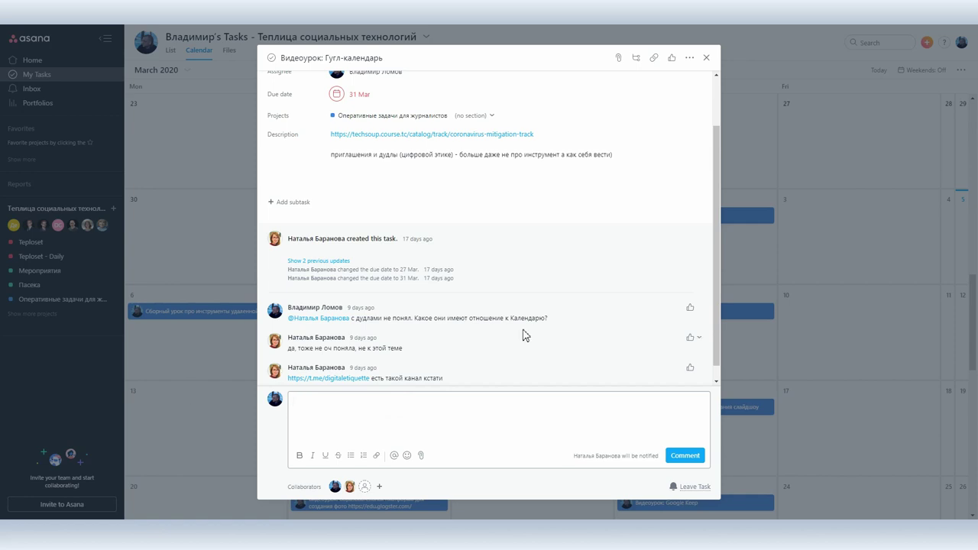
pyautogui.scroll(2, 620, 153)
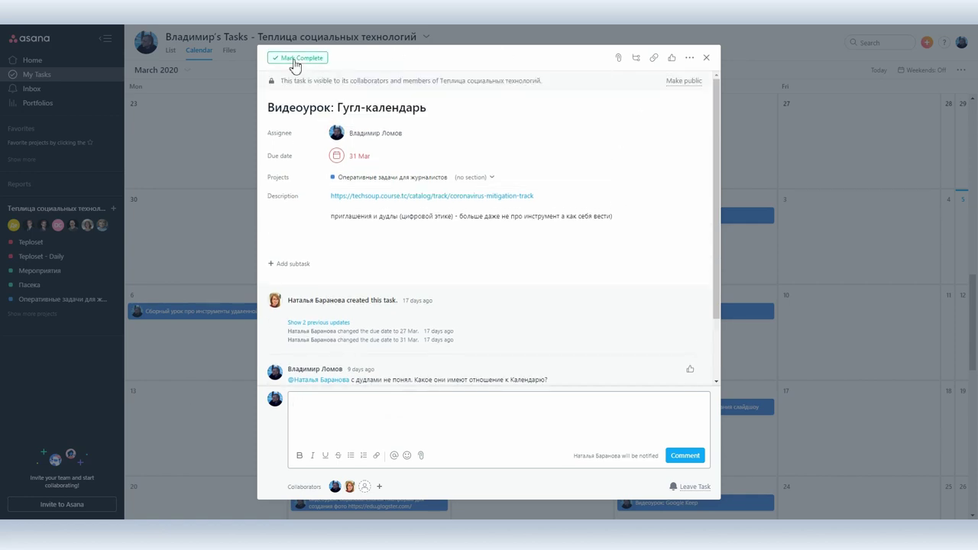
pyautogui.press('Escape')
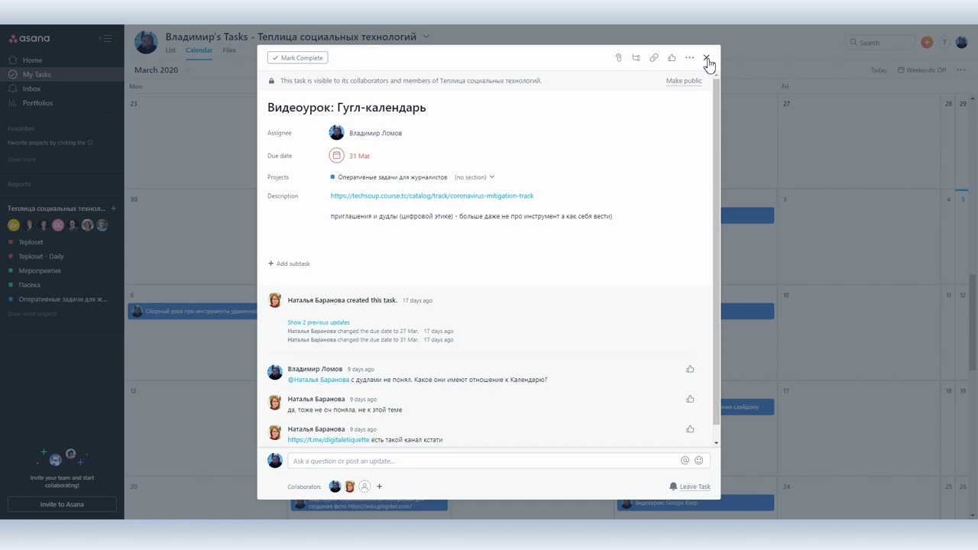
pyautogui.click(708, 60)
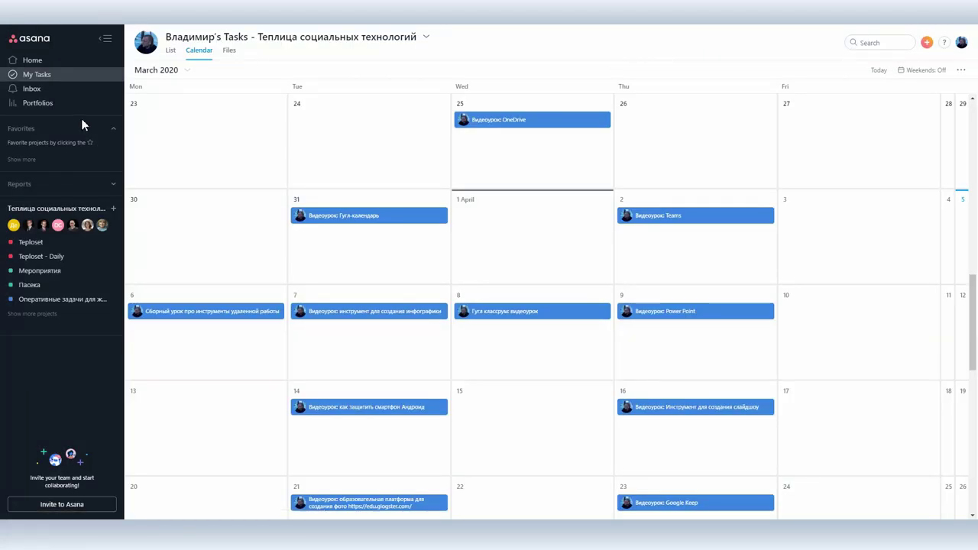
pyautogui.click(169, 51)
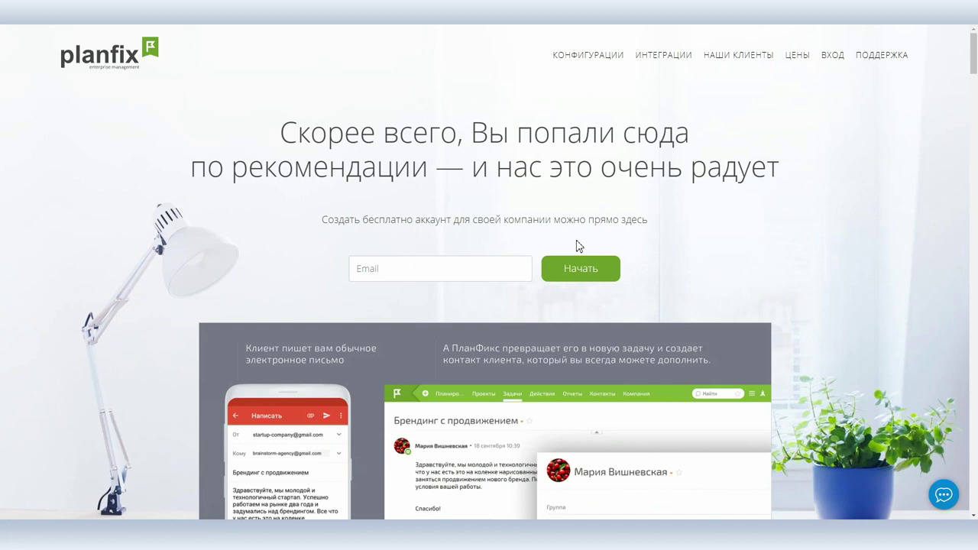
# Submit Planfix's free sign-up form with the user's e-mail address.
pyautogui.click(464, 262)
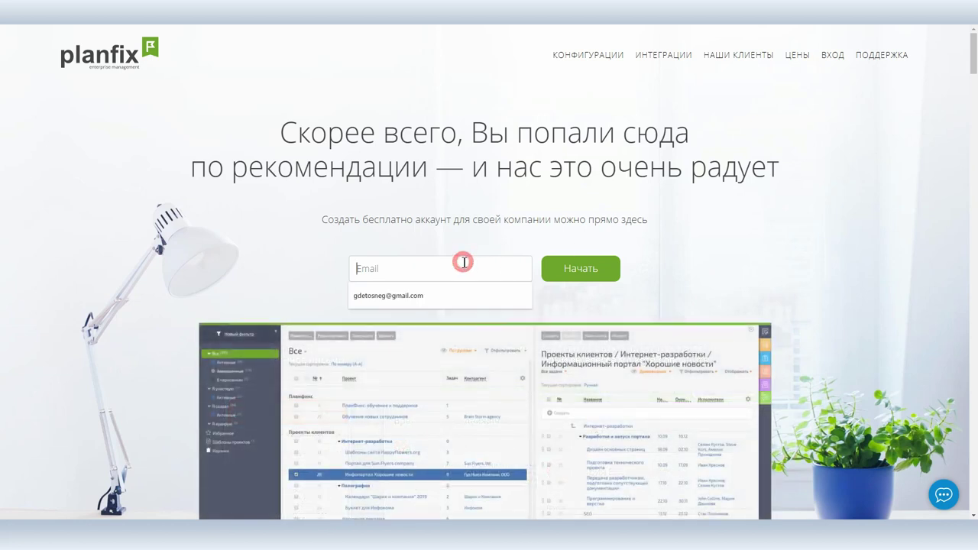
pyautogui.click(437, 297)
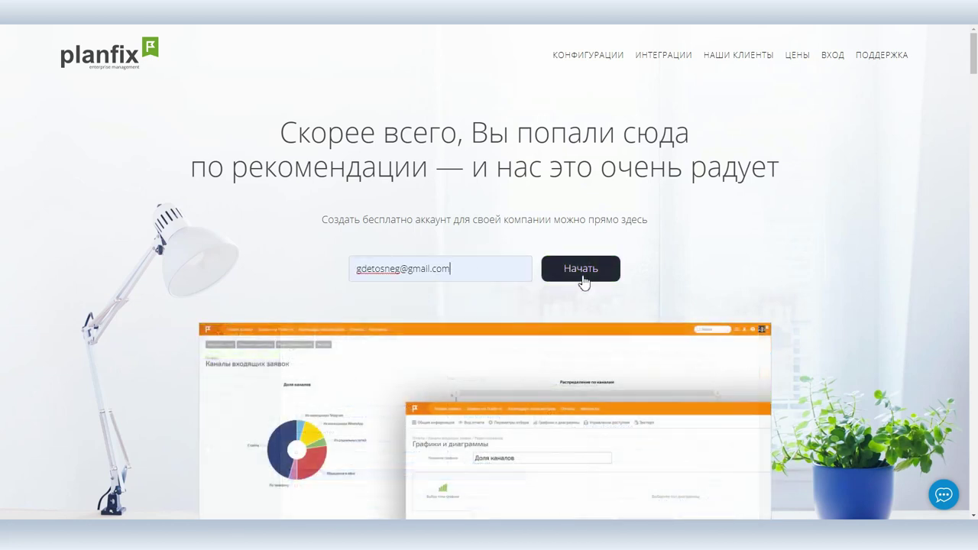
pyautogui.click(583, 282)
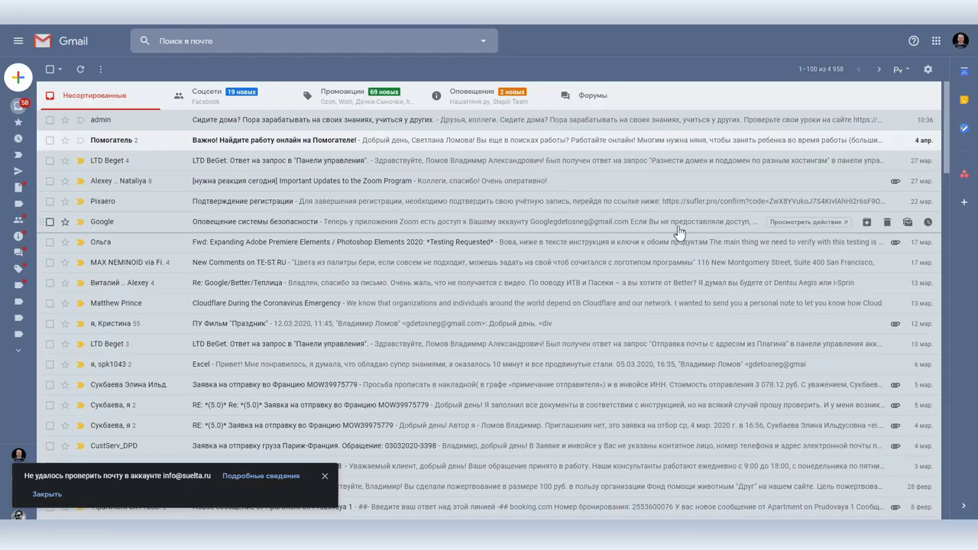
# Open Google Calendar full-page from Gmail's side panel, showing the week of 30 March – 5 April 2020.
pyautogui.click(964, 73)
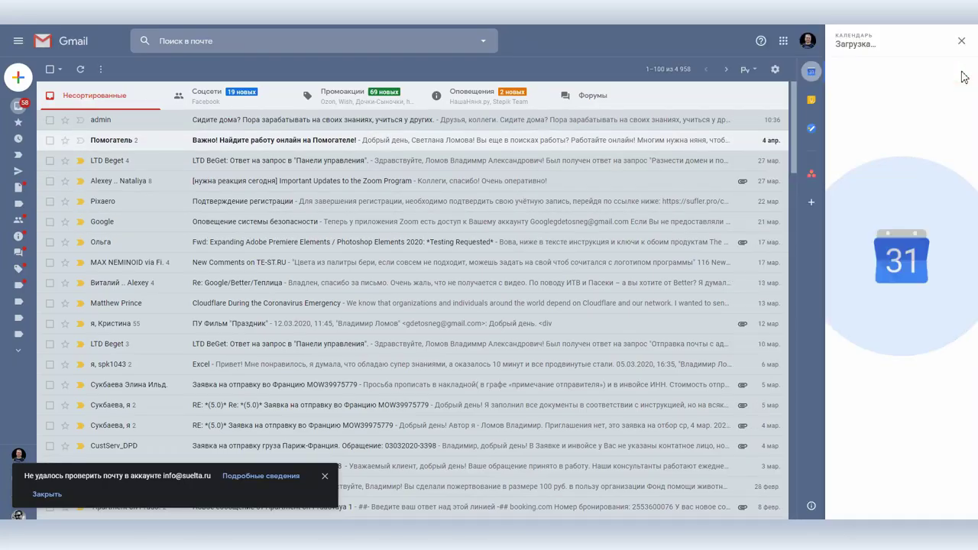
pyautogui.click(946, 44)
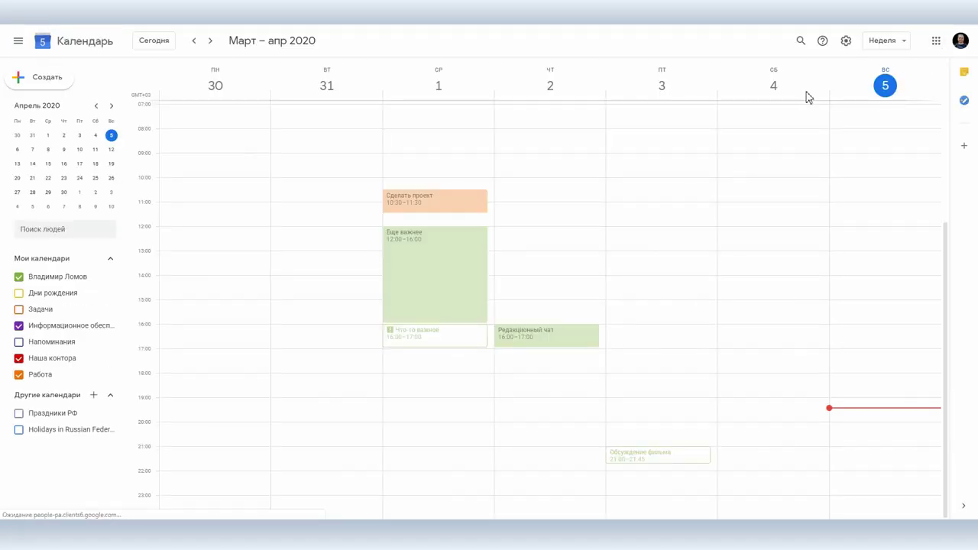
# Hide the personal calendar so only Сделать проект remains, then bring up Zoom from the tray.
pyautogui.click(19, 278)
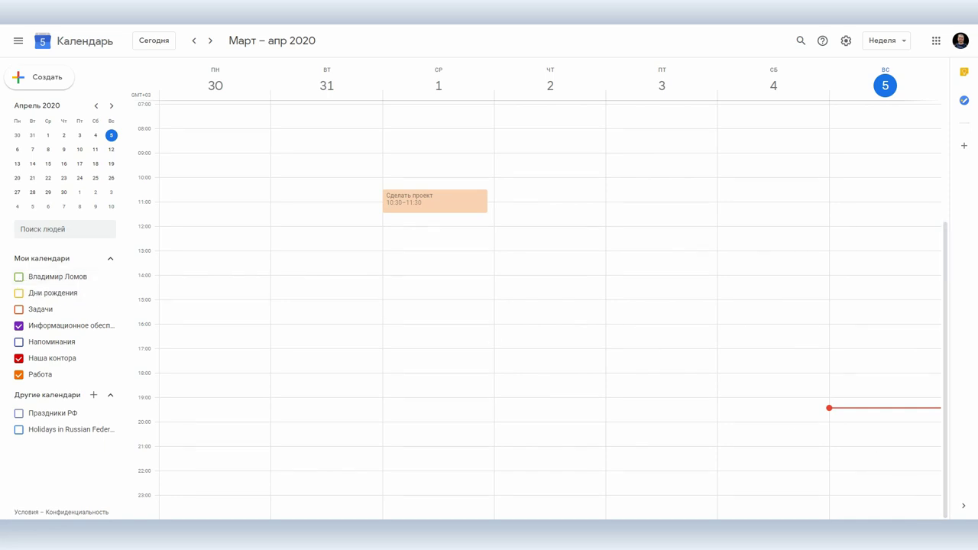
pyautogui.click(852, 519)
pyautogui.click(862, 512)
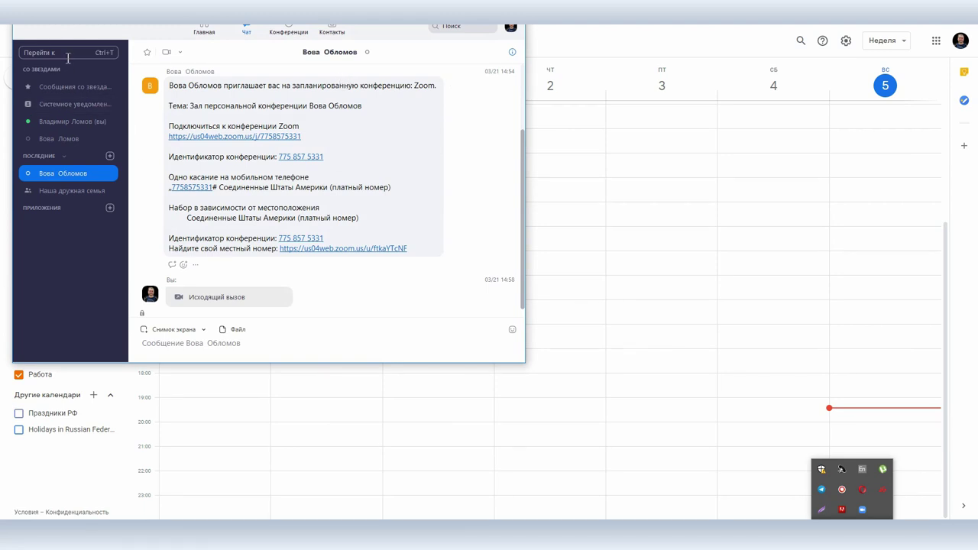
# Start a new Zoom meeting and select a contact to invite from the Contacts tab.
pyautogui.click(198, 32)
pyautogui.moveTo(211, 26); pyautogui.dragTo(385, 100)
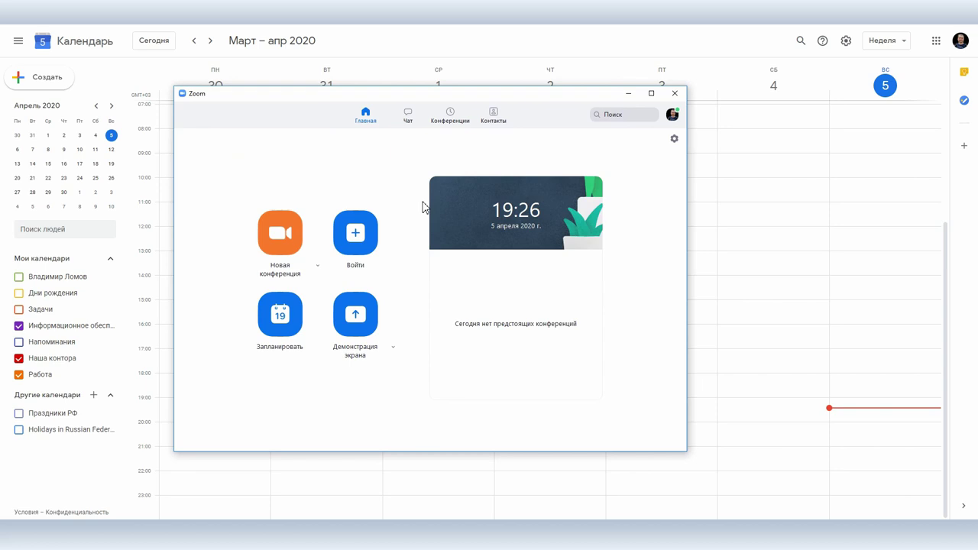
pyautogui.click(279, 233)
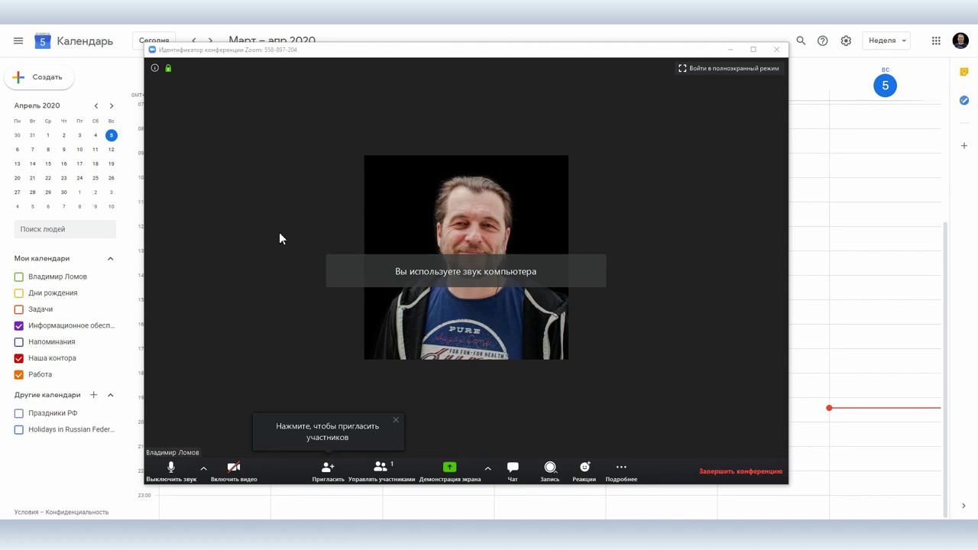
pyautogui.click(323, 472)
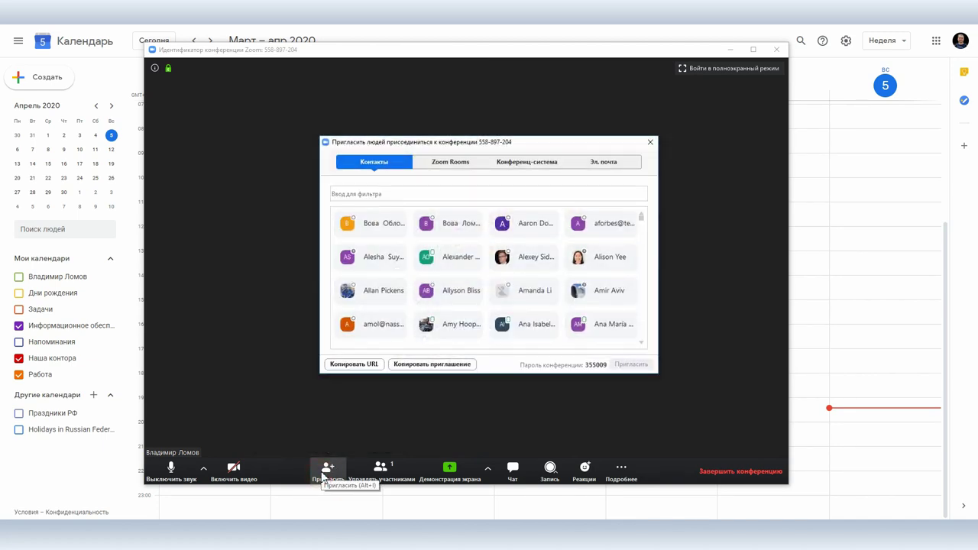
pyautogui.click(521, 260)
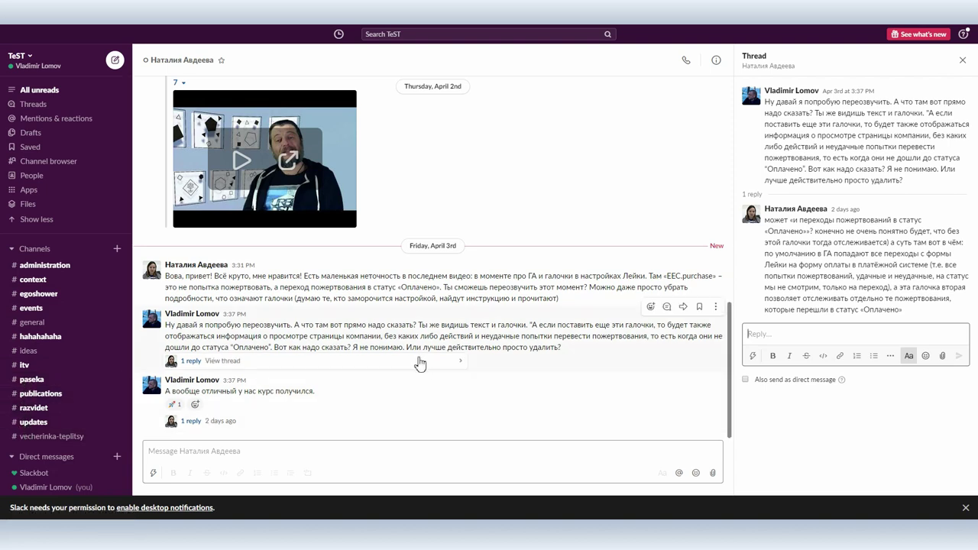
# Browse the Slack Threads overview, then bring Telegram up from the system tray.
pyautogui.click(33, 105)
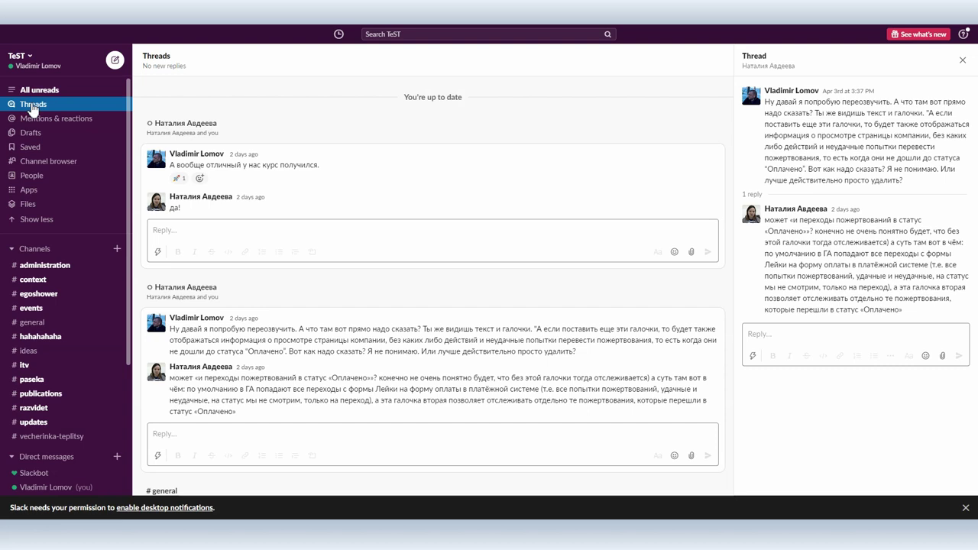
pyautogui.scroll(-5, 452, 220)
pyautogui.scroll(-5, 454, 218)
pyautogui.scroll(-5, 454, 218)
pyautogui.scroll(-5, 457, 218)
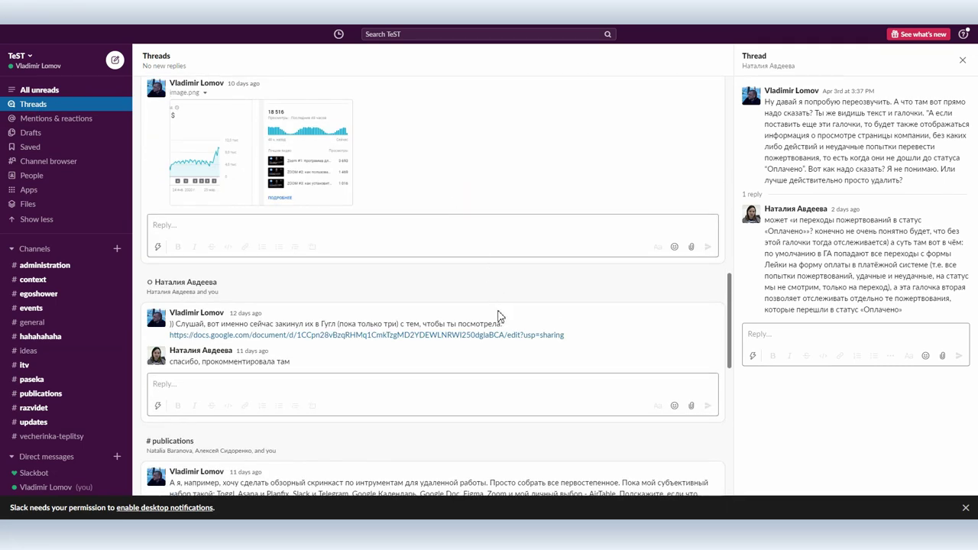
pyautogui.scroll(5, 505, 353)
pyautogui.scroll(5, 501, 343)
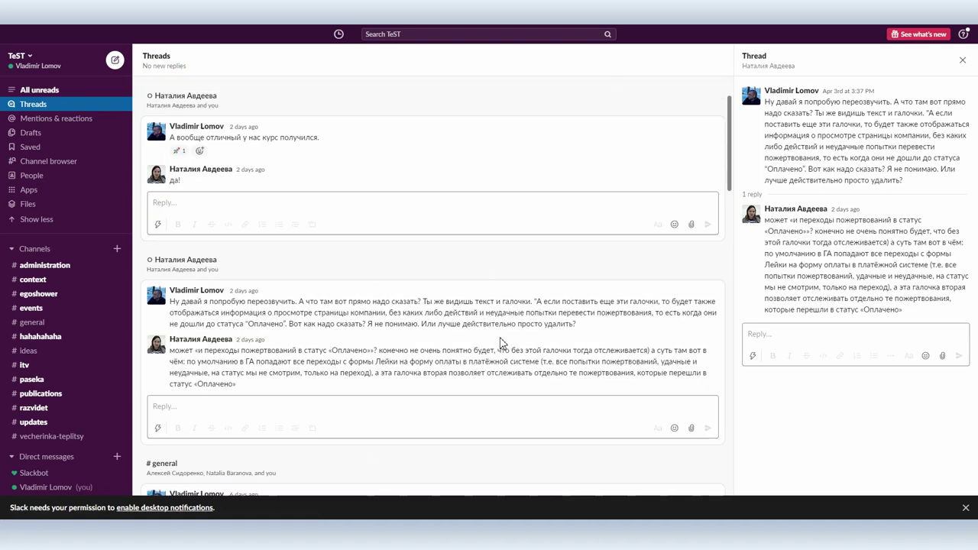
pyautogui.scroll(3, 505, 344)
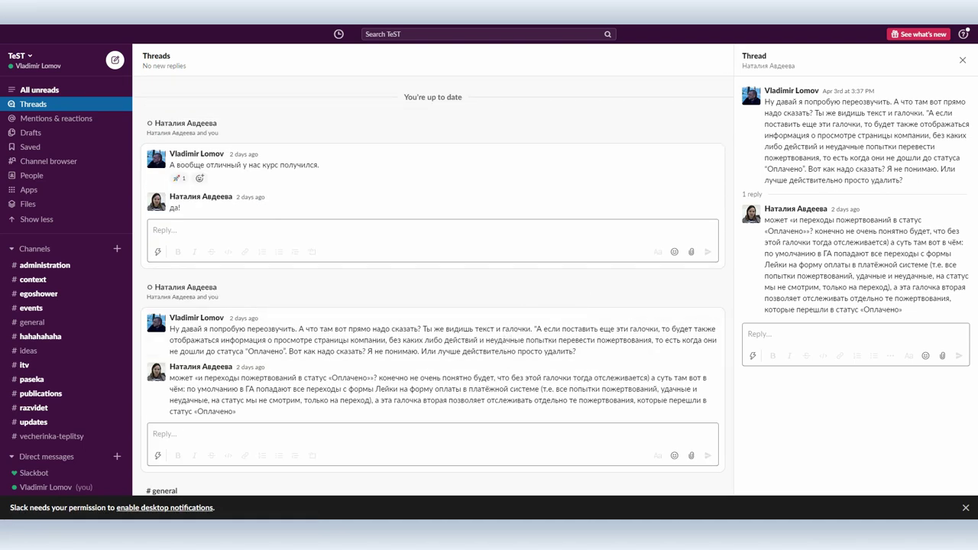
pyautogui.click(850, 531)
pyautogui.click(822, 489)
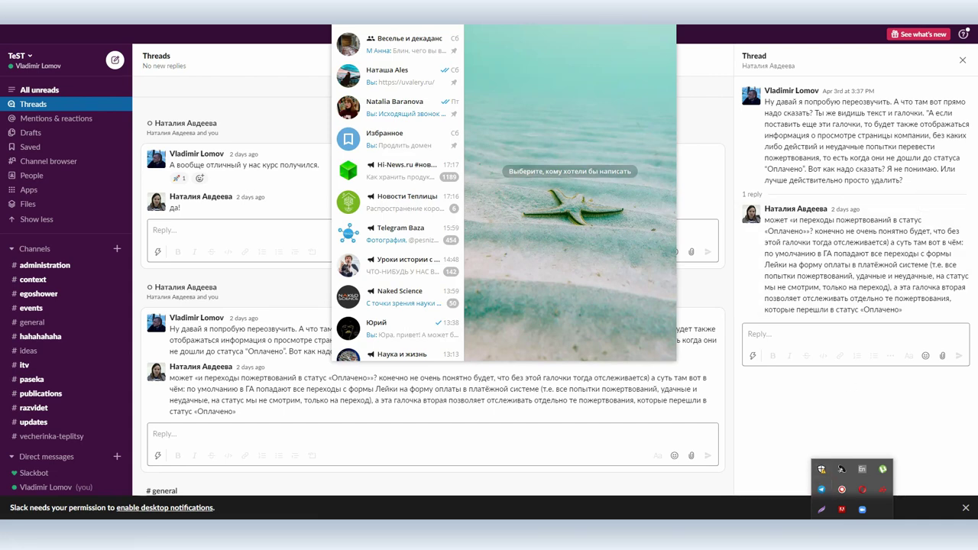
# Move the Telegram chat list window slightly higher on the screen.
pyautogui.moveTo(426, 125); pyautogui.dragTo(428, 111)
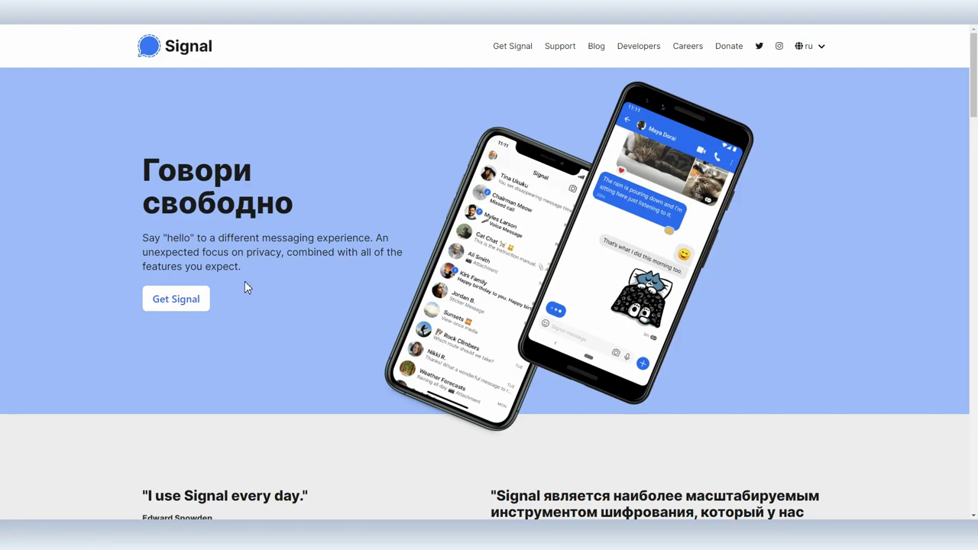
# Scroll the Signal homepage down to the endorsement quotes, then open the Google apps launcher.
pyautogui.scroll(-1, 245, 281)
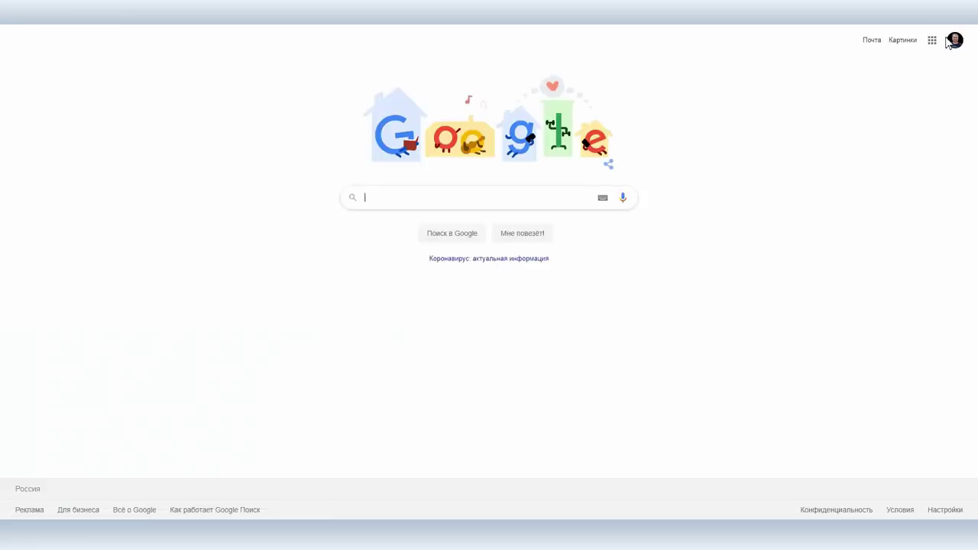
pyautogui.click(932, 40)
# Open the Ок Лейка-2 document from Google Drive and scroll through it.
pyautogui.click(926, 189)
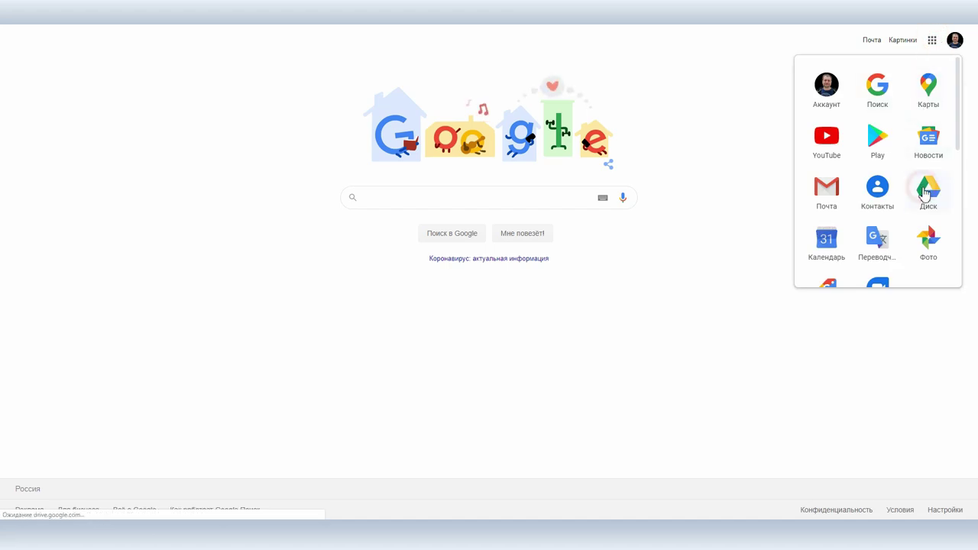
pyautogui.click(188, 155)
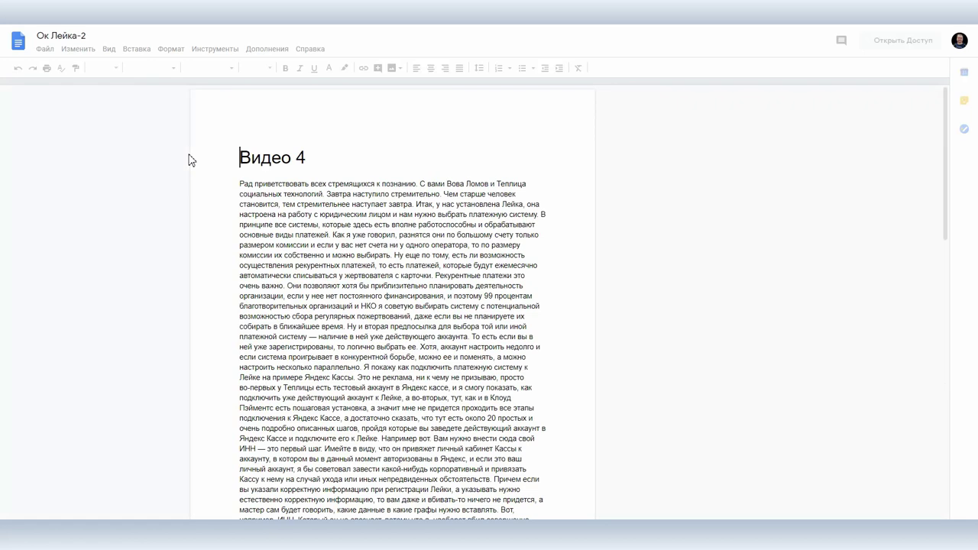
pyautogui.scroll(-10, 421, 251)
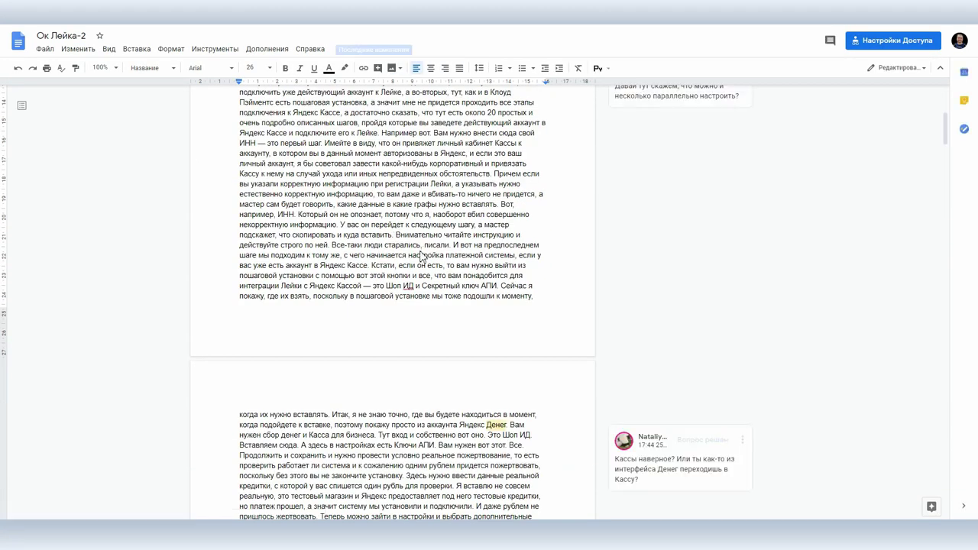
pyautogui.scroll(1, 421, 251)
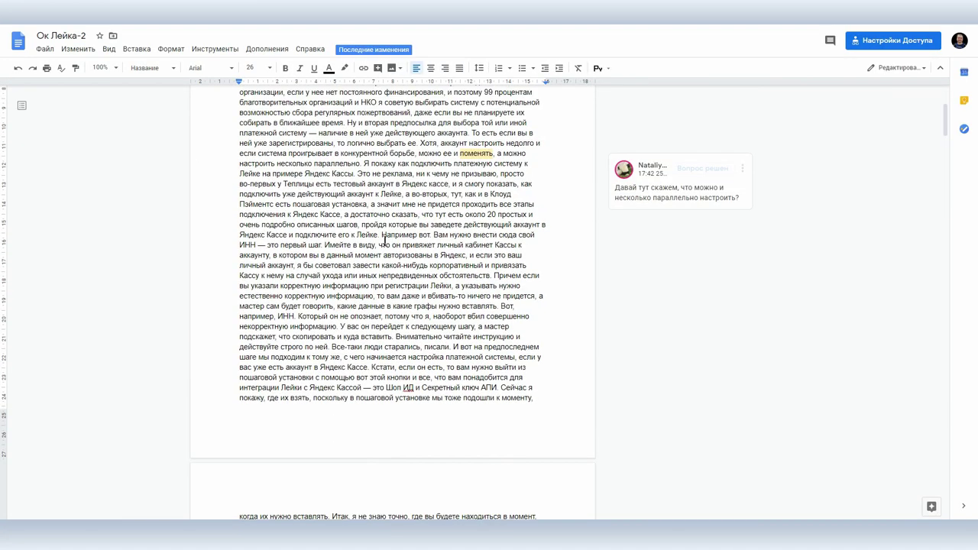
# Review the comment on 'поменять', check the comment history and start a comment on 'кабинет'.
pyautogui.click(472, 151)
pyautogui.click(616, 228)
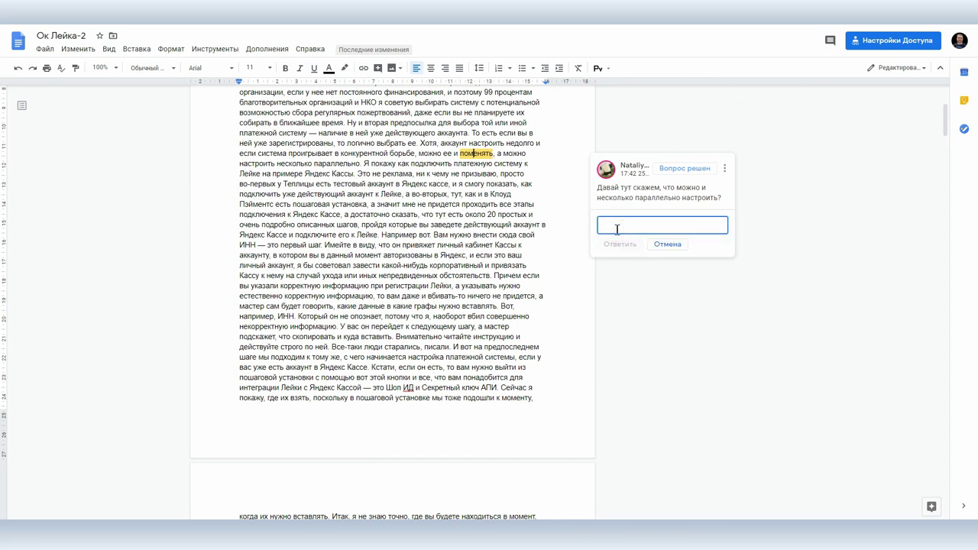
pyautogui.click(483, 242)
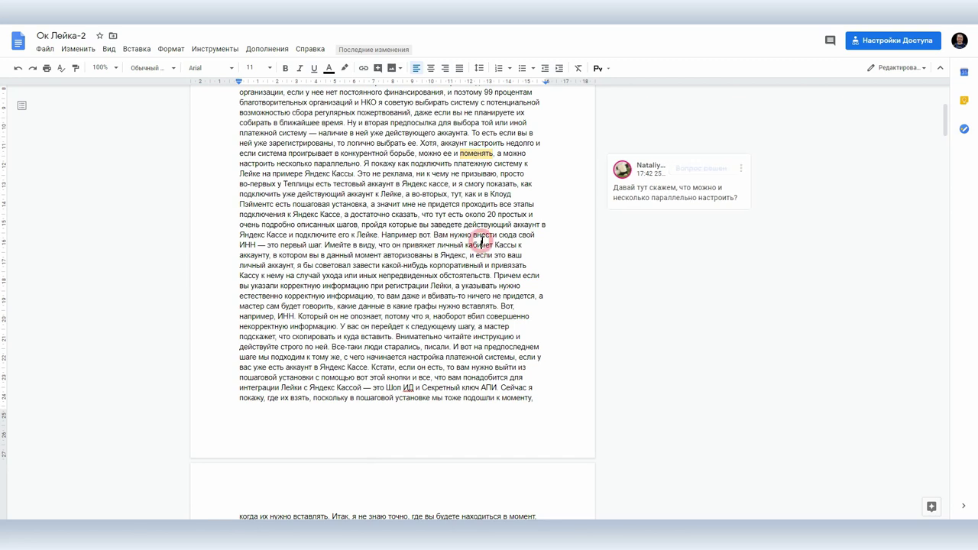
pyautogui.click(831, 44)
pyautogui.click(923, 76)
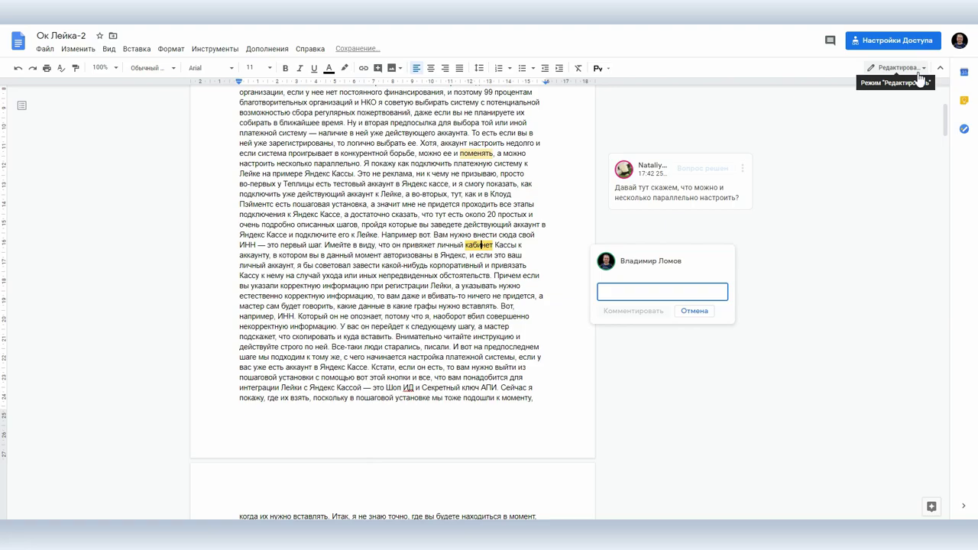
# Check the link-sharing settings, close them unchanged and discard the empty comment.
pyautogui.click(896, 45)
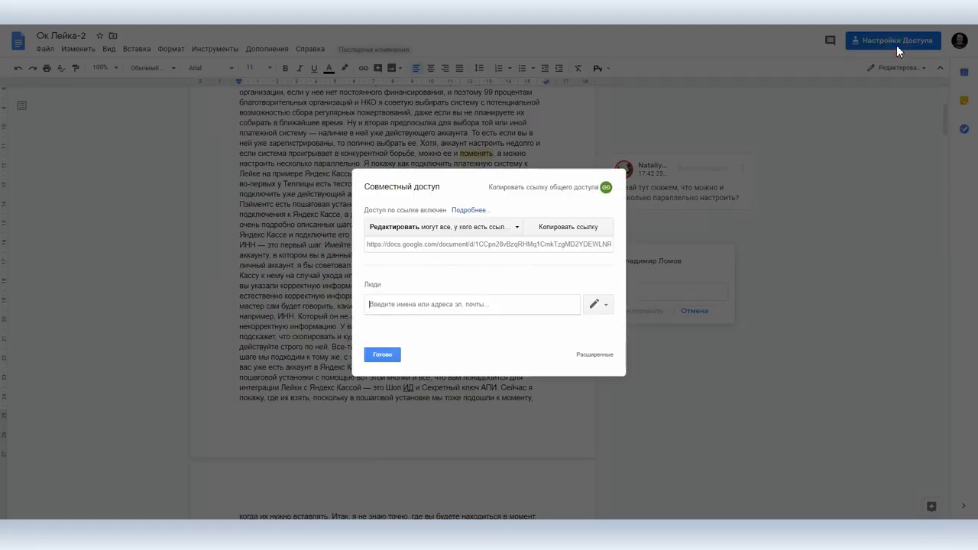
pyautogui.click(371, 360)
pyautogui.click(632, 398)
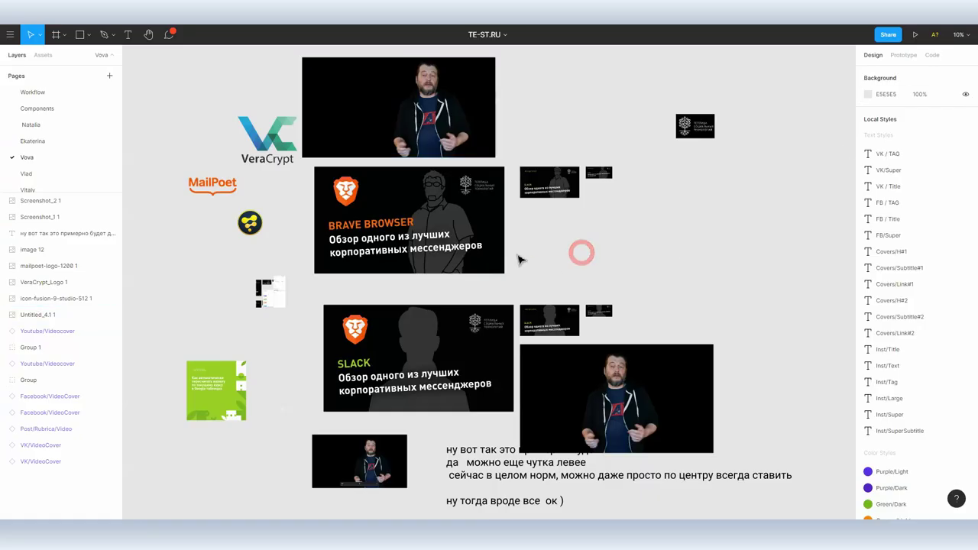
# Drag the note text block below the videos lower on the Figma canvas.
pyautogui.scroll(5, 527, 252)
pyautogui.scroll(2, 533, 268)
pyautogui.scroll(-3, 441, 363)
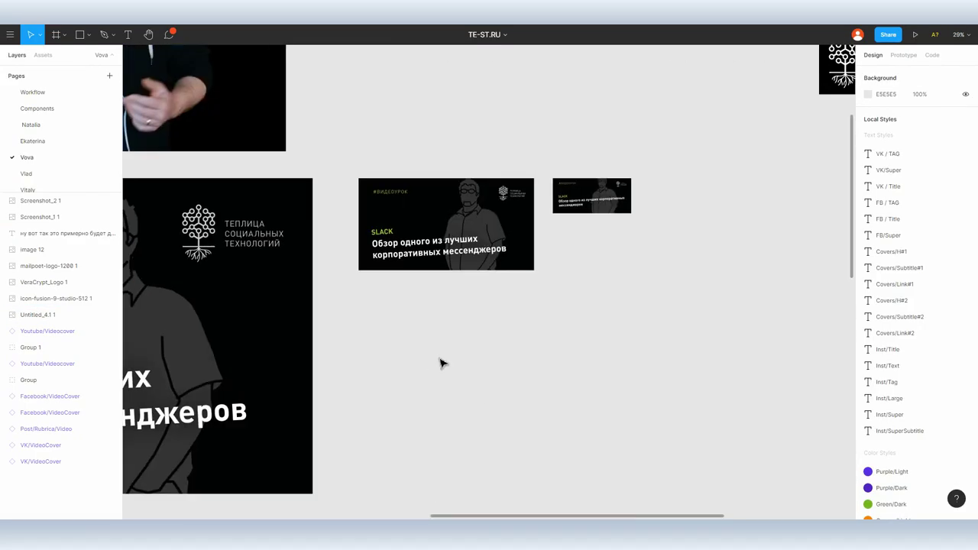
pyautogui.scroll(4, 453, 317)
pyautogui.scroll(3, 453, 317)
pyautogui.scroll(-3, 542, 393)
pyautogui.scroll(-2, 574, 325)
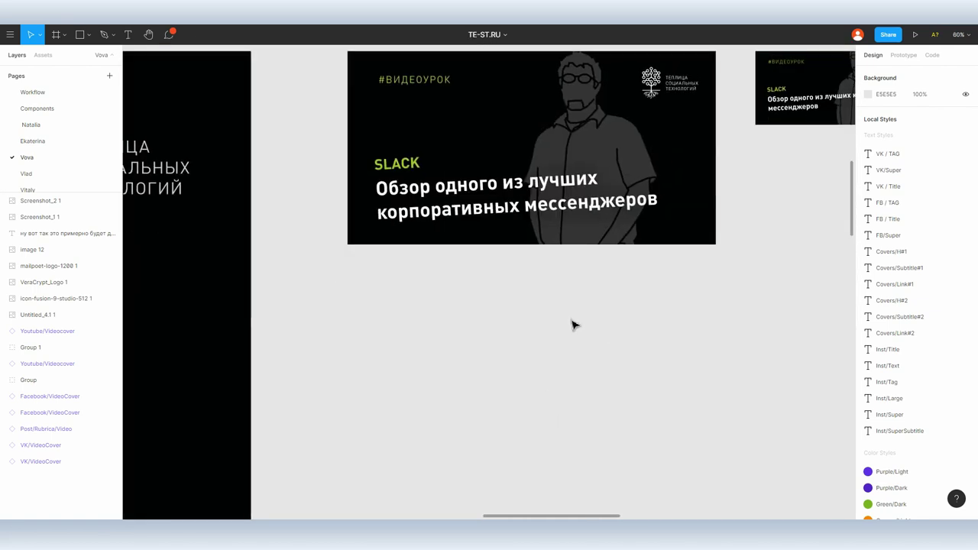
pyautogui.scroll(-3, 537, 366)
pyautogui.moveTo(538, 366); pyautogui.dragTo(633, 315)
pyautogui.scroll(-5, 612, 255)
pyautogui.scroll(-1, 452, 227)
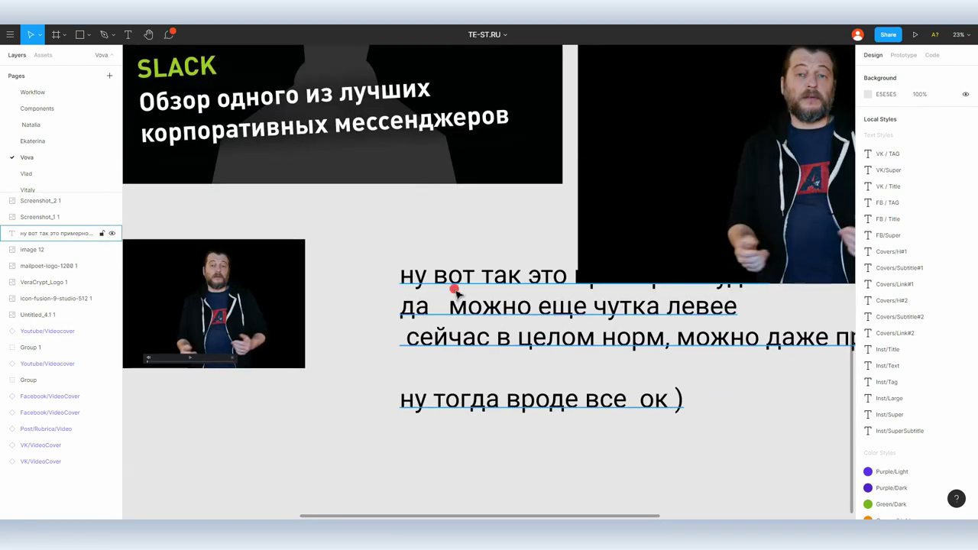
pyautogui.moveTo(474, 360); pyautogui.dragTo(475, 403)
pyautogui.click(437, 290)
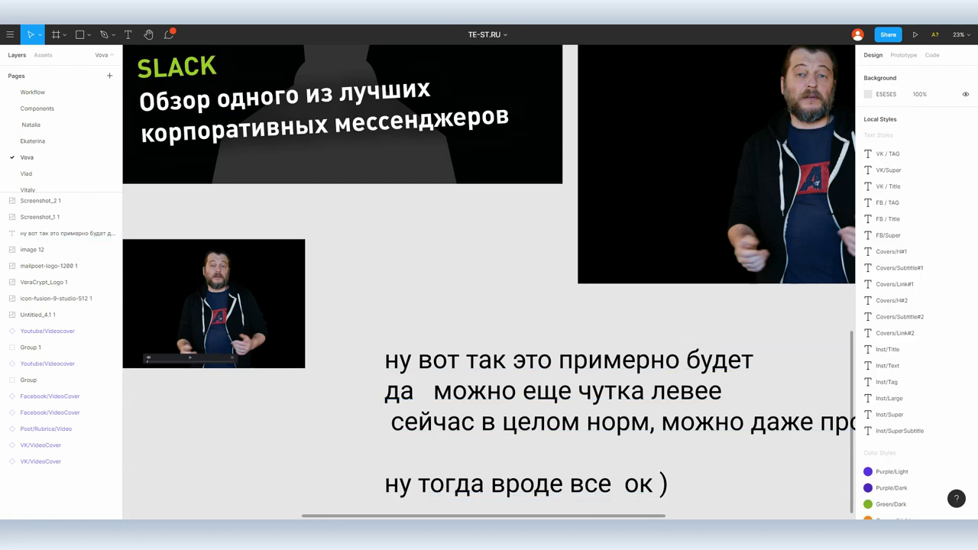
# Show all comments and move comment 3's pin onto the VeraCrypt logo.
pyautogui.hscroll(-2, 461, 309)
pyautogui.moveTo(462, 309); pyautogui.dragTo(645, 338)
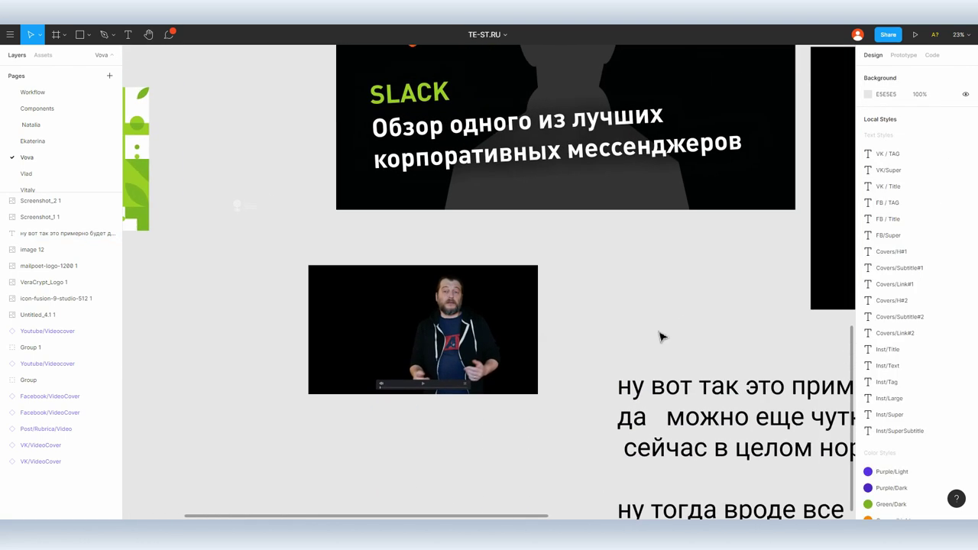
pyautogui.click(169, 37)
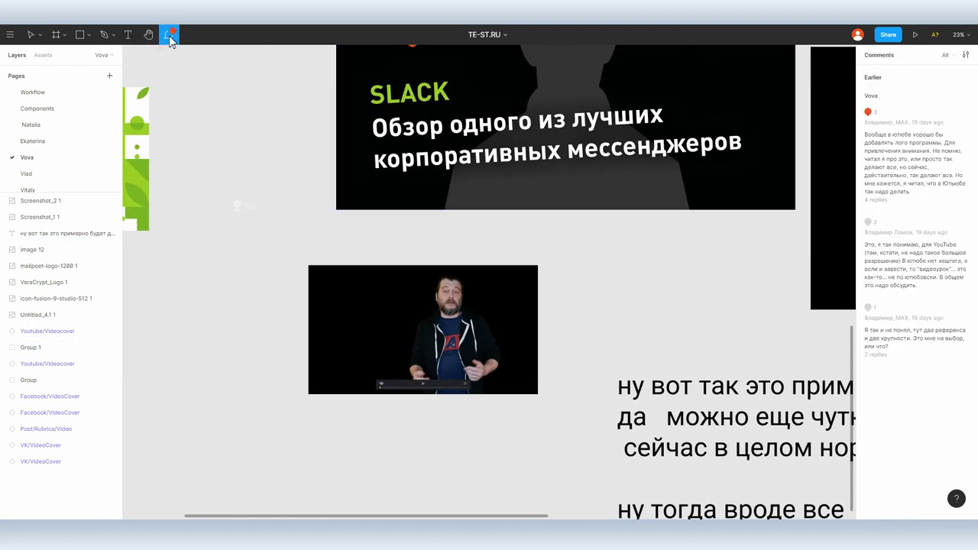
pyautogui.click(884, 184)
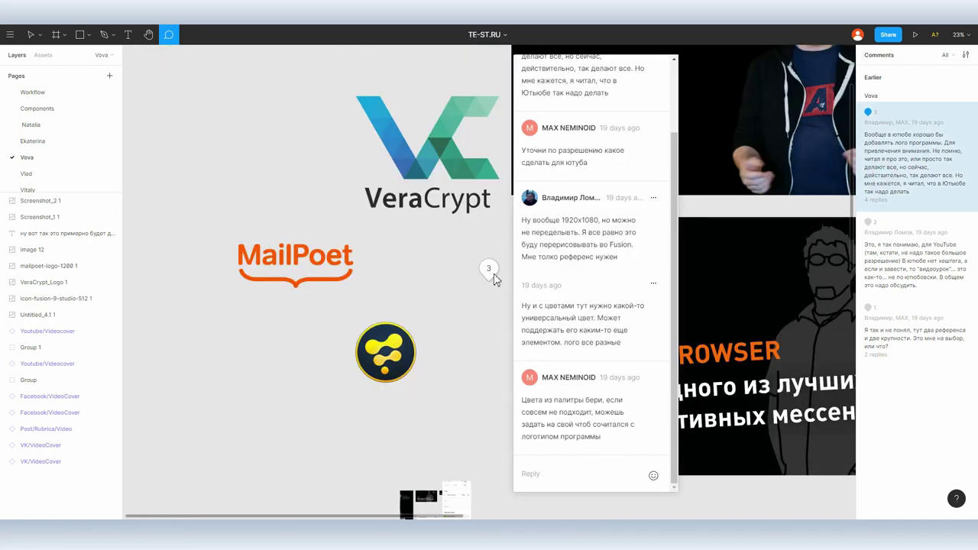
pyautogui.moveTo(493, 280); pyautogui.dragTo(409, 117)
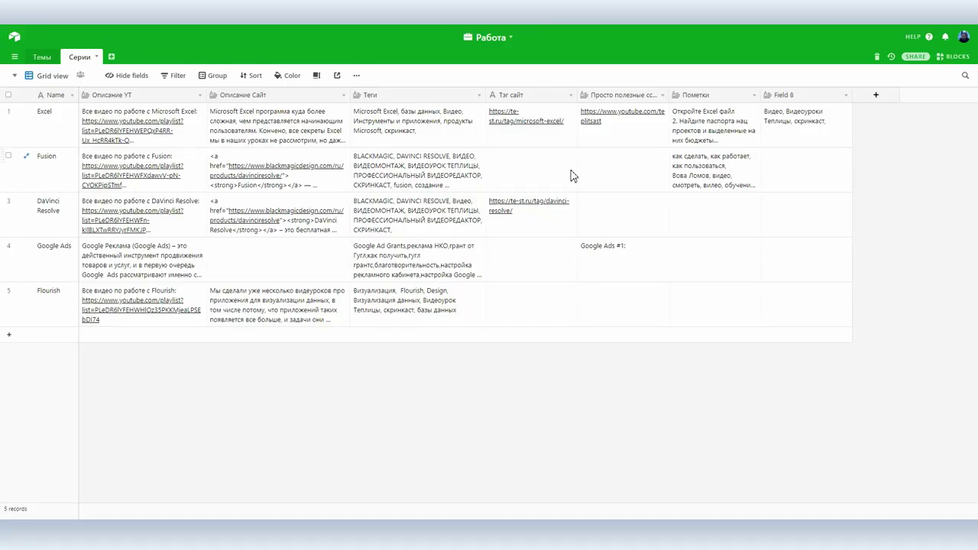
# In the Темы table, remove the voting record's Telegram tag and set its category to Карточки.
pyautogui.click(35, 59)
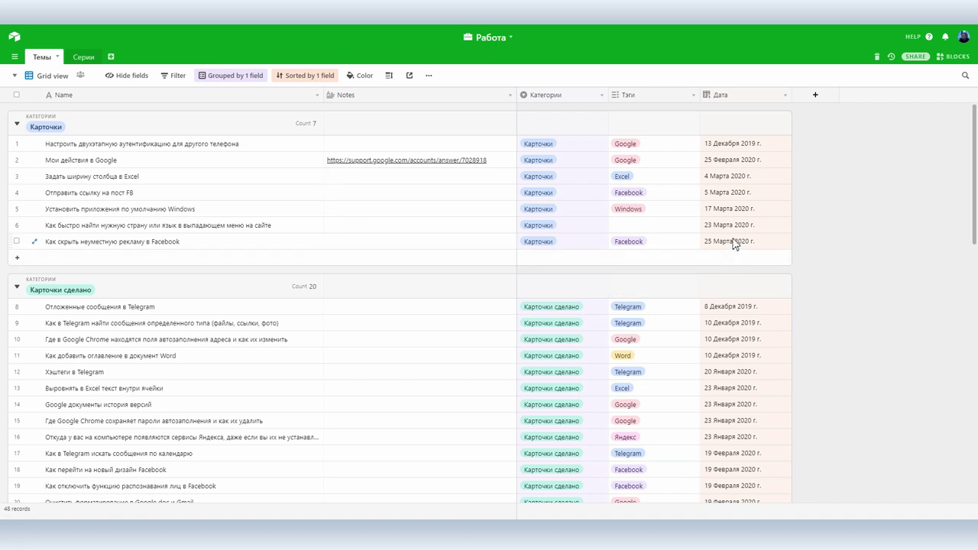
pyautogui.scroll(-2, 732, 243)
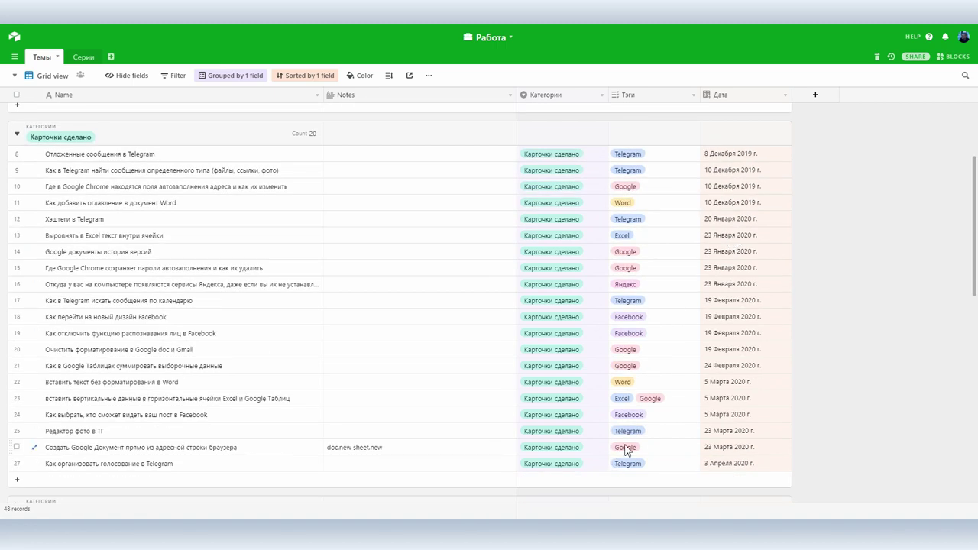
pyautogui.click(634, 468)
pyautogui.click(646, 464)
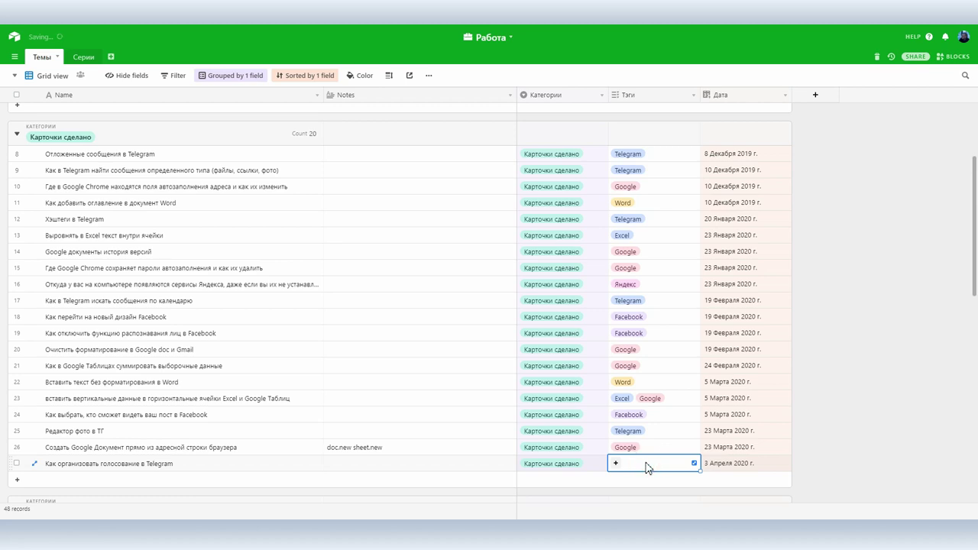
pyautogui.doubleClick(559, 463)
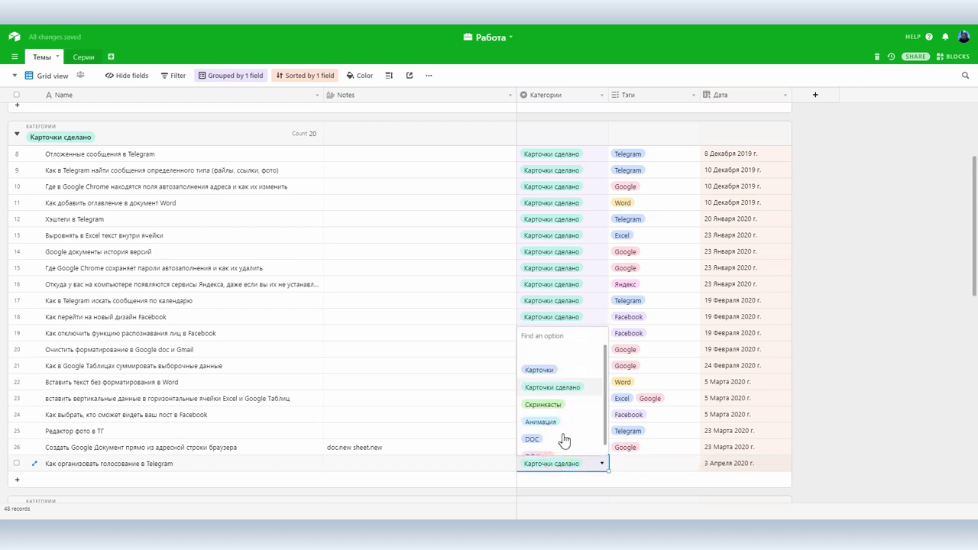
pyautogui.click(557, 373)
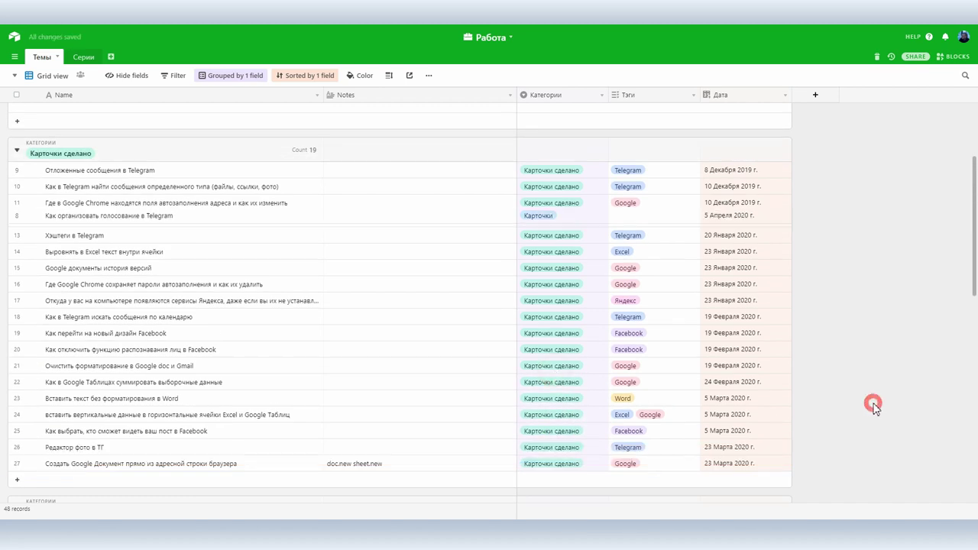